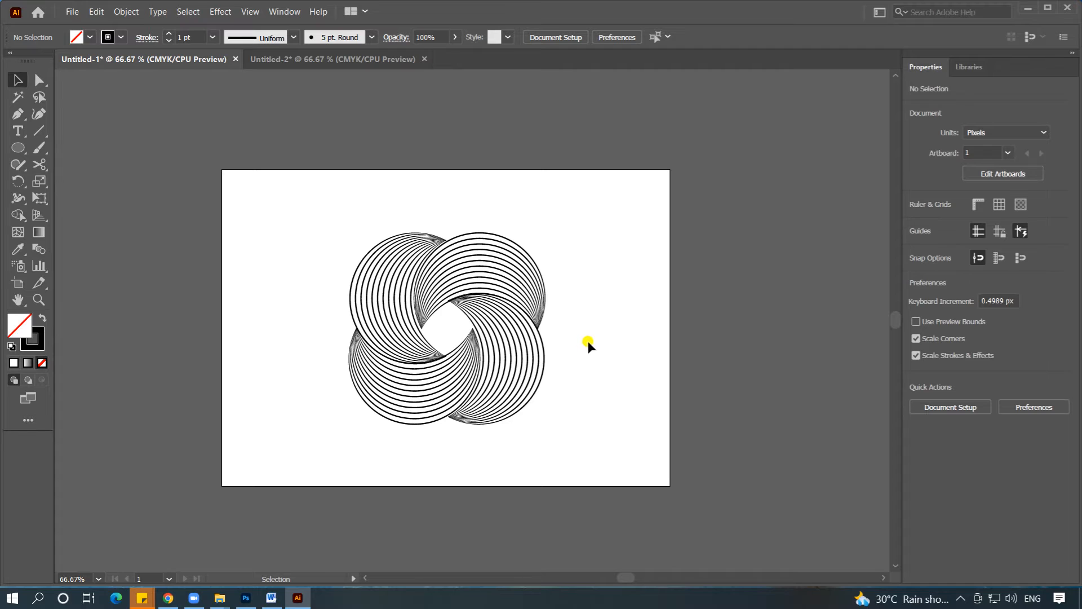
In the blank Untitled-2 document, draw an unfilled circle about 269 px in diameter with a 1 pt black stroke.
key("ctrl+Tab")
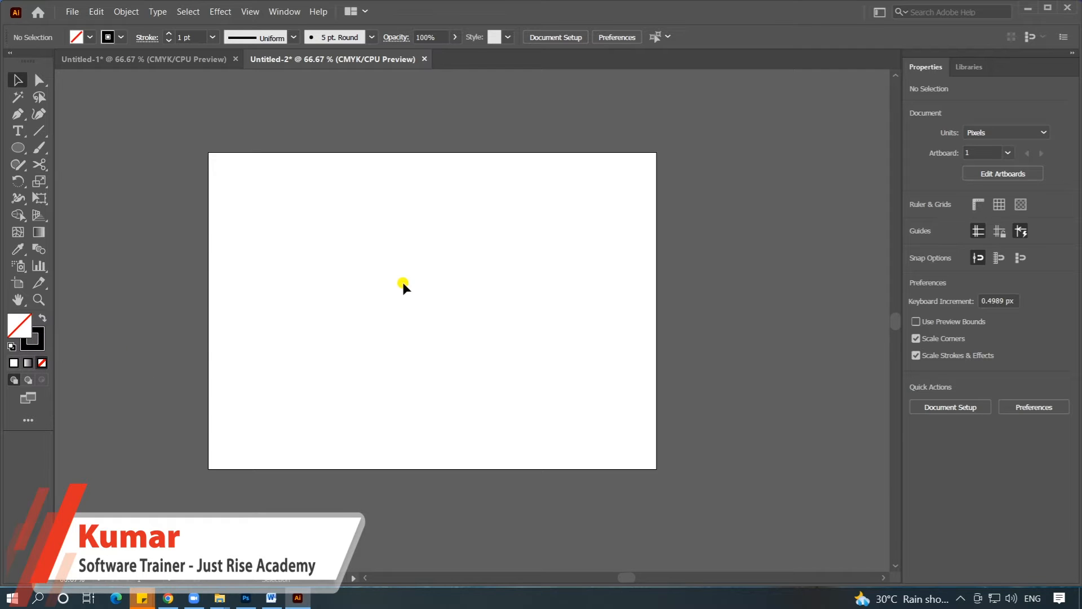
left_click(18, 147)
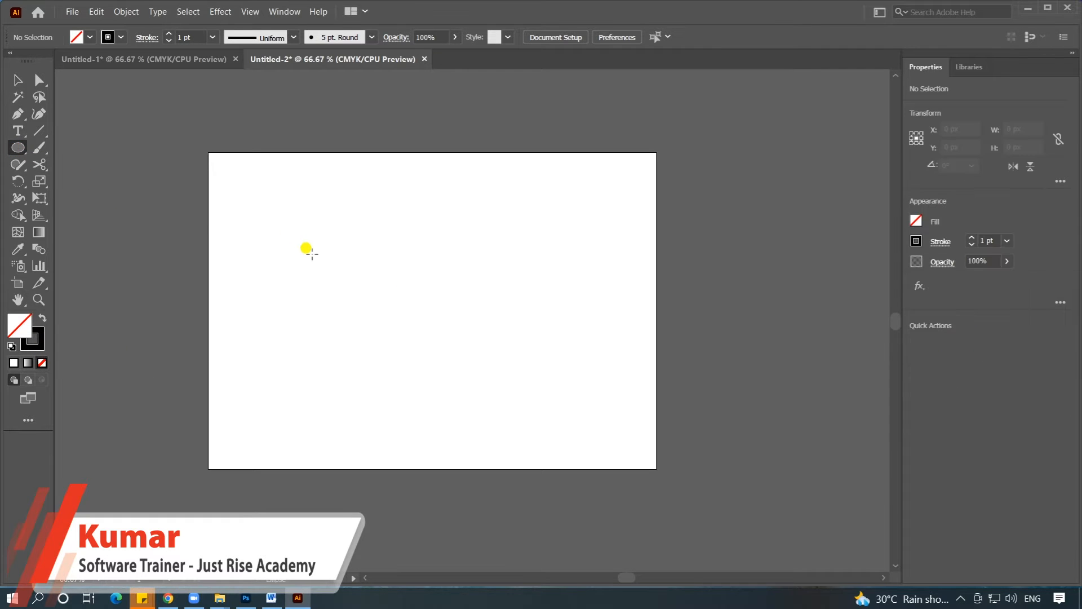
left_click_drag(316, 227, 439, 371)
key("v")
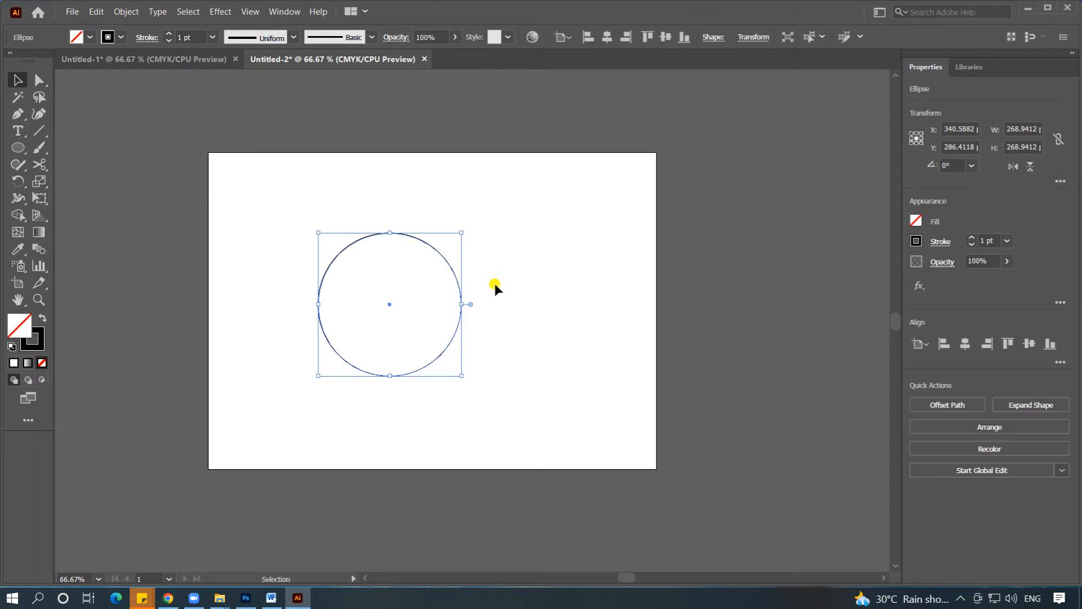
Duplicate the circle horizontally about 124 px to the right so that the two circles overlap.
left_click(495, 283)
left_click(457, 327)
left_click_drag(392, 305, 462, 306)
left_click(546, 295)
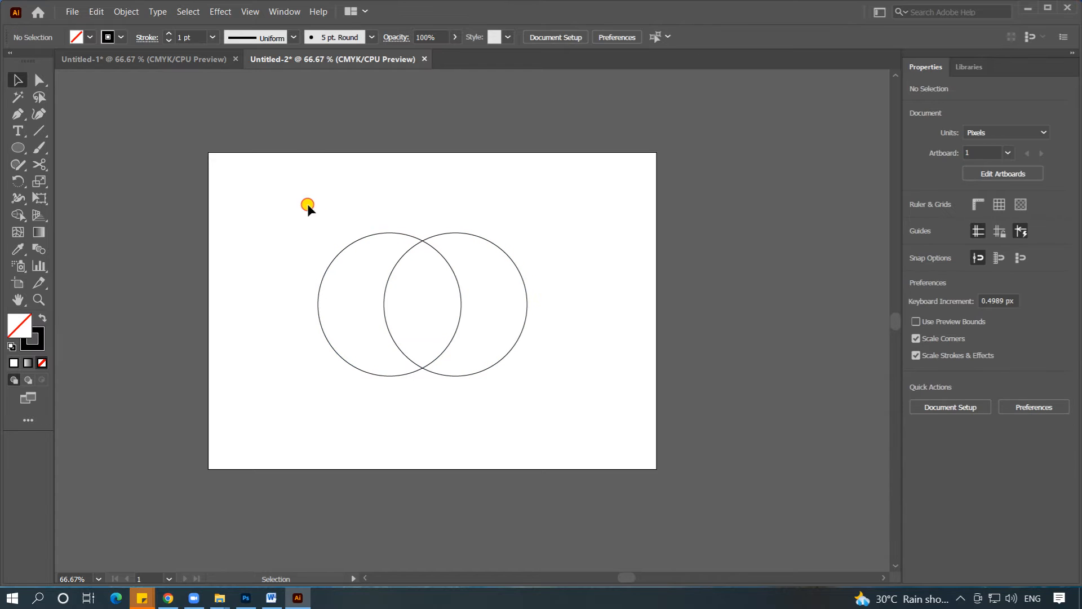
Remove the overlap and the right circle's remaining area with Shape Builder, keeping only the left crescent.
left_click_drag(307, 204, 605, 418)
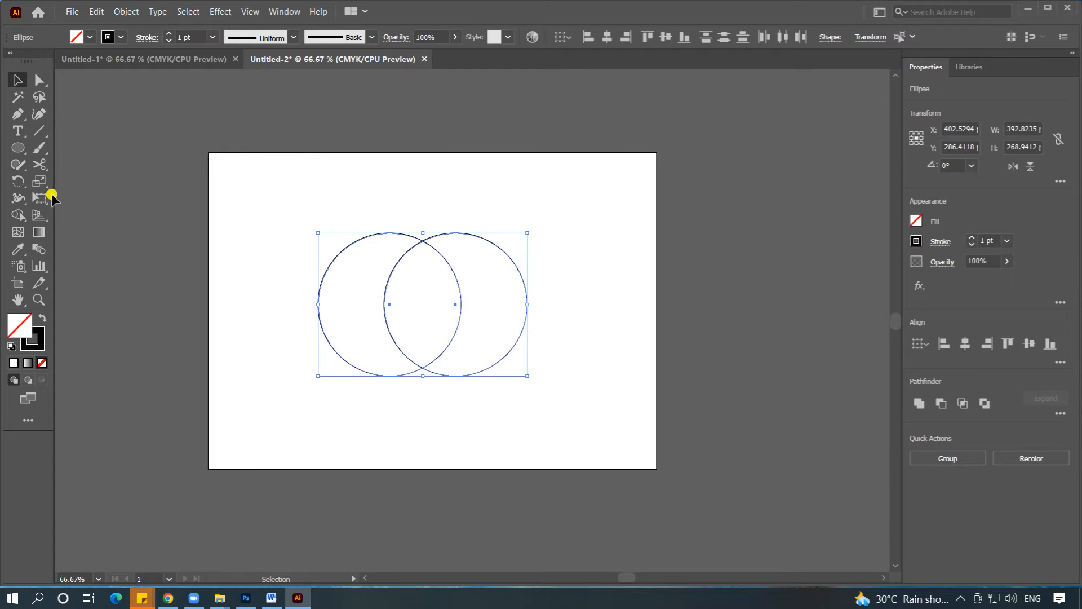
left_click(16, 215)
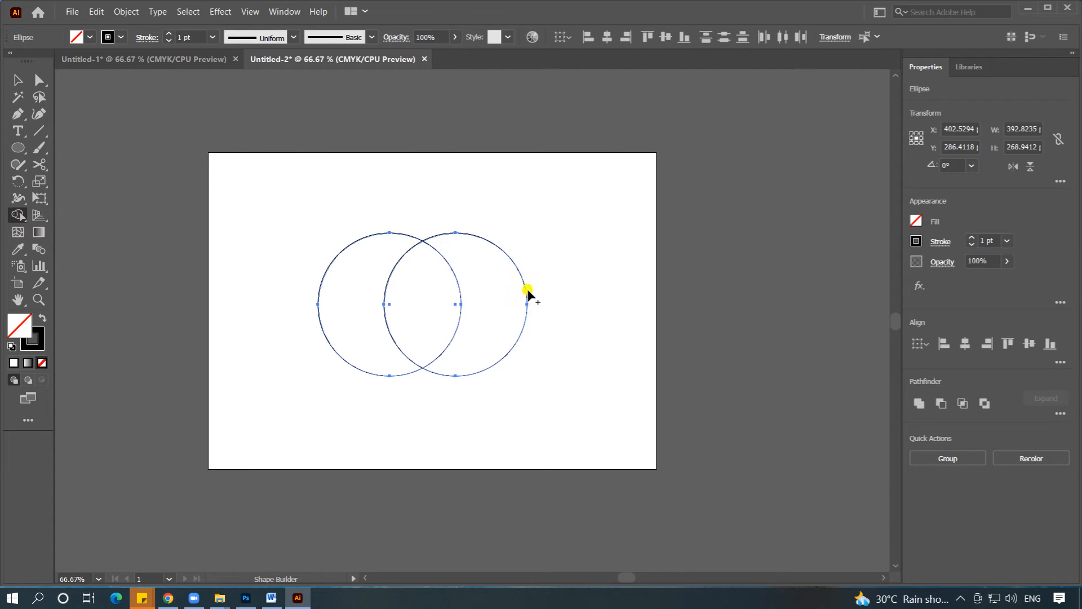
left_click_drag(547, 288, 401, 293)
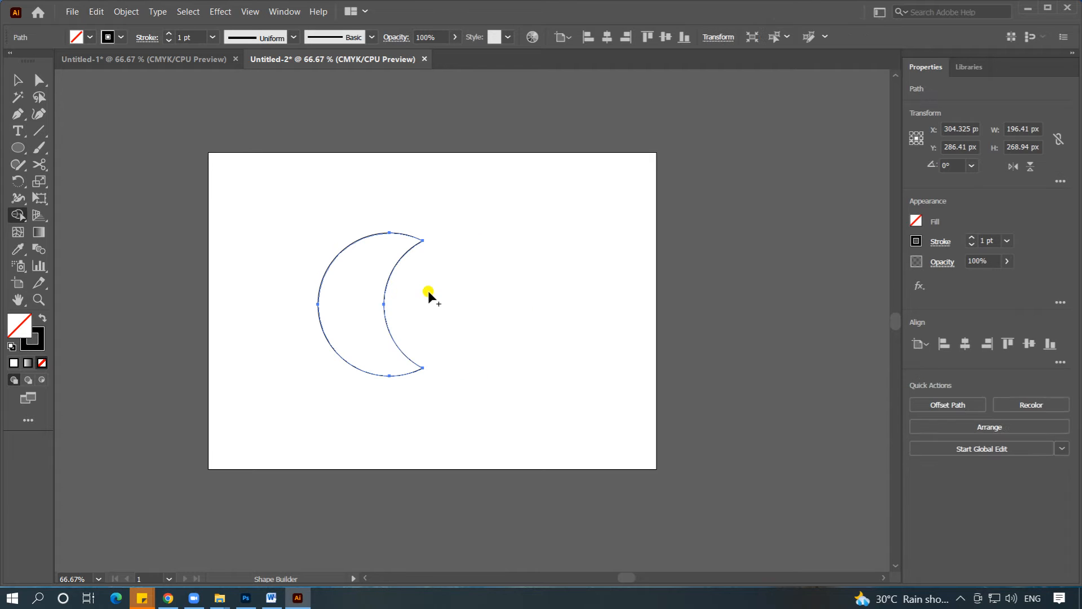
Cut the crescent's outline at its upper and lower tips with the Scissors tool.
left_click(18, 80)
left_click(304, 213)
left_click_drag(303, 213, 445, 380)
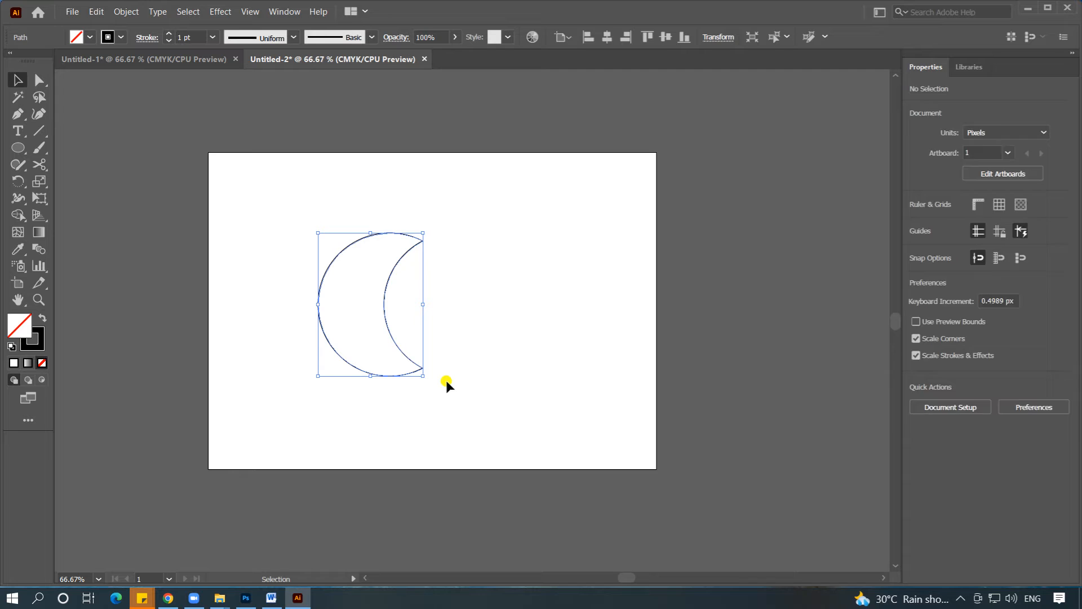
left_click(529, 344)
left_click_drag(306, 219, 439, 395)
left_click(39, 164)
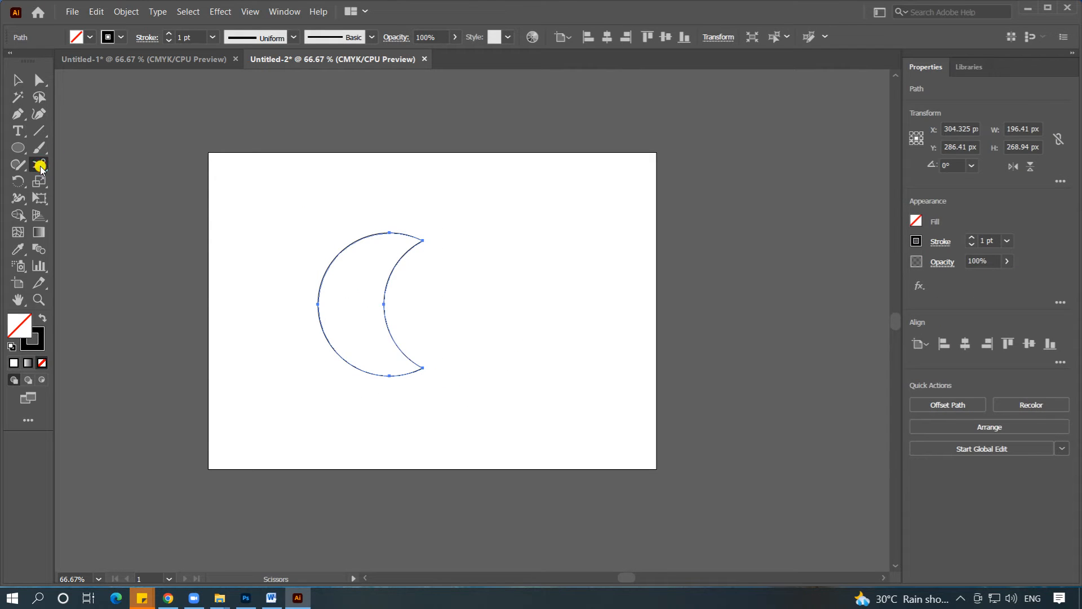
left_click(423, 241)
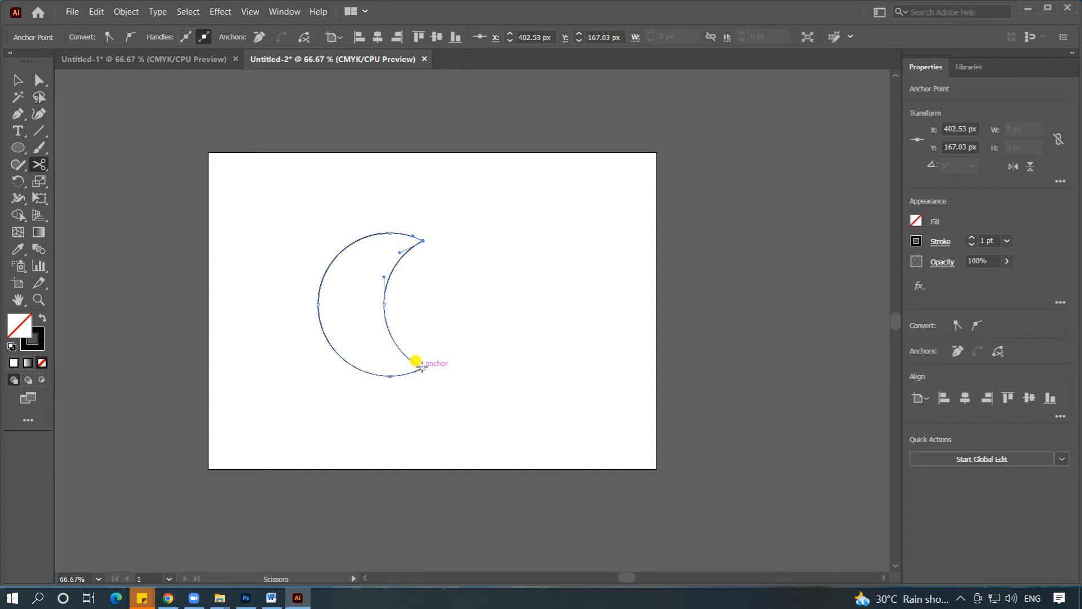
left_click(423, 367)
Apply the width profile with a thick middle and tapered ends to both arcs of the cut crescent.
left_click(17, 80)
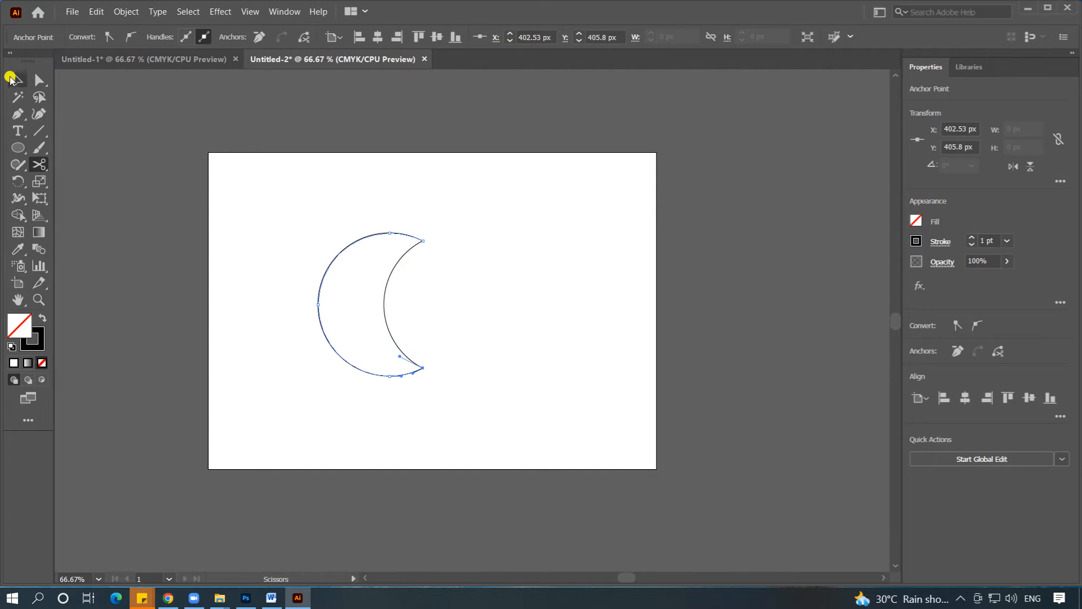
left_click(399, 279)
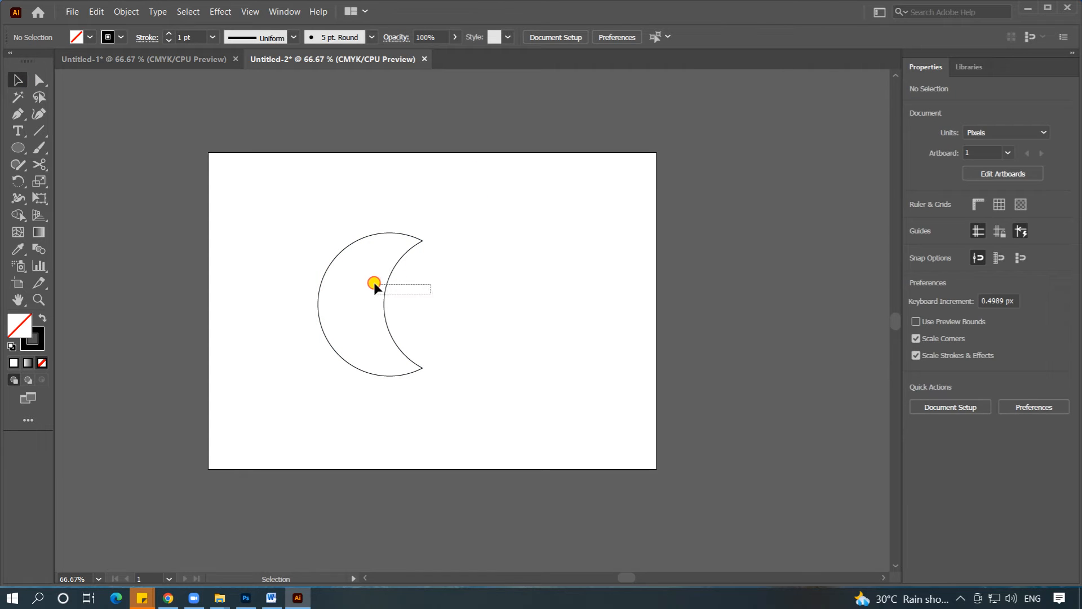
left_click(401, 288)
left_click_drag(336, 275, 354, 282)
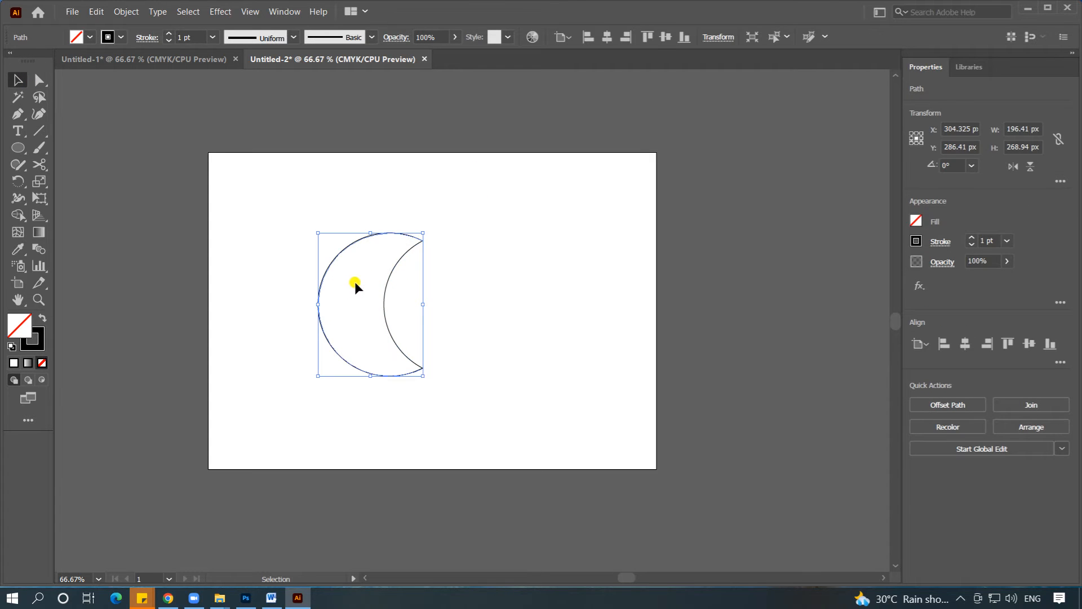
left_click(465, 260)
left_click_drag(293, 202, 445, 329)
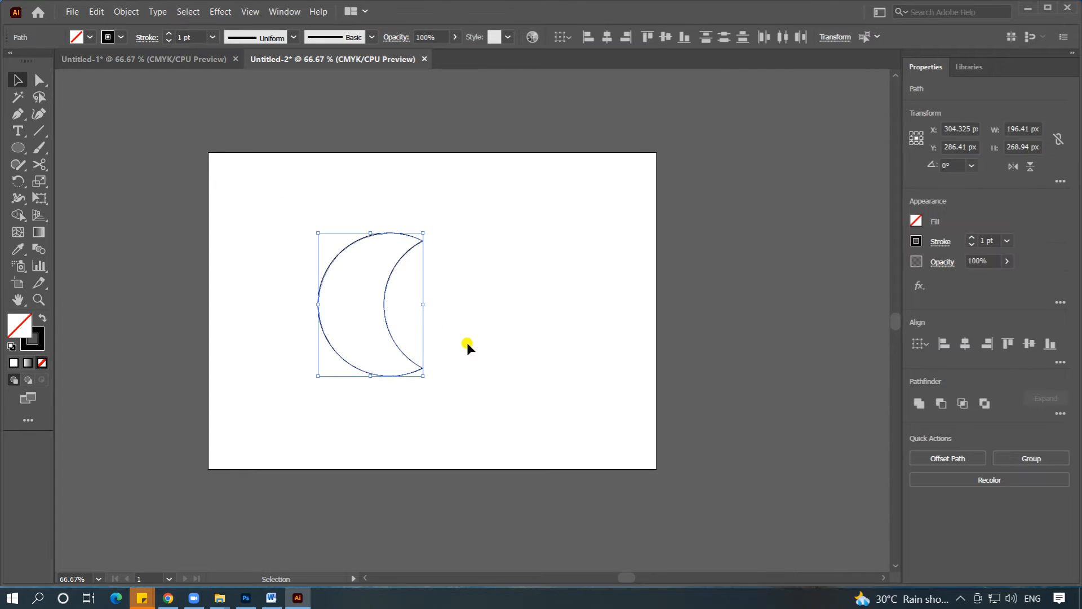
left_click(291, 38)
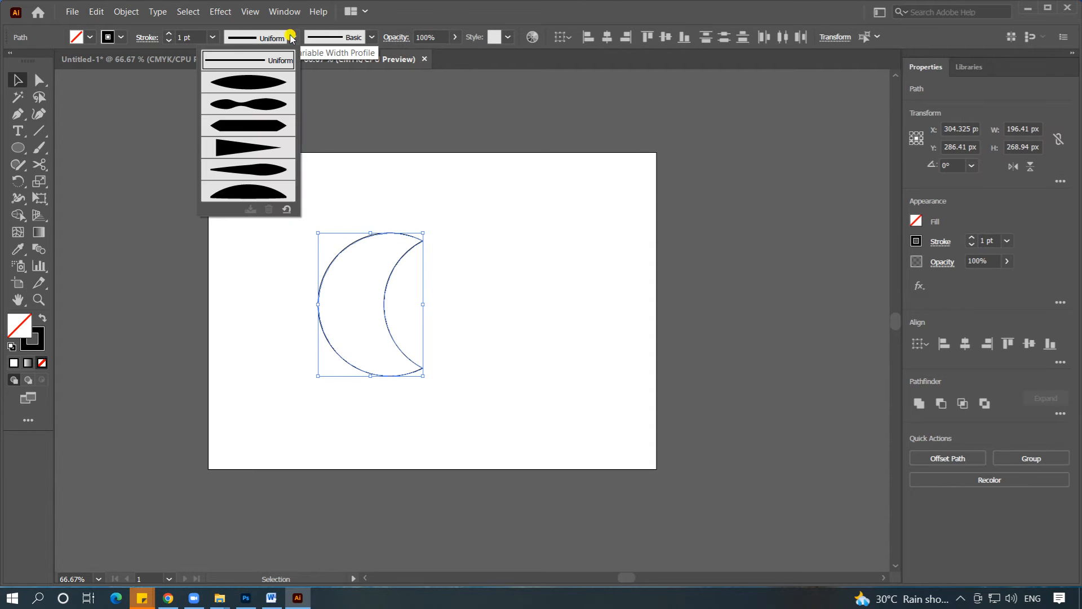
left_click(255, 83)
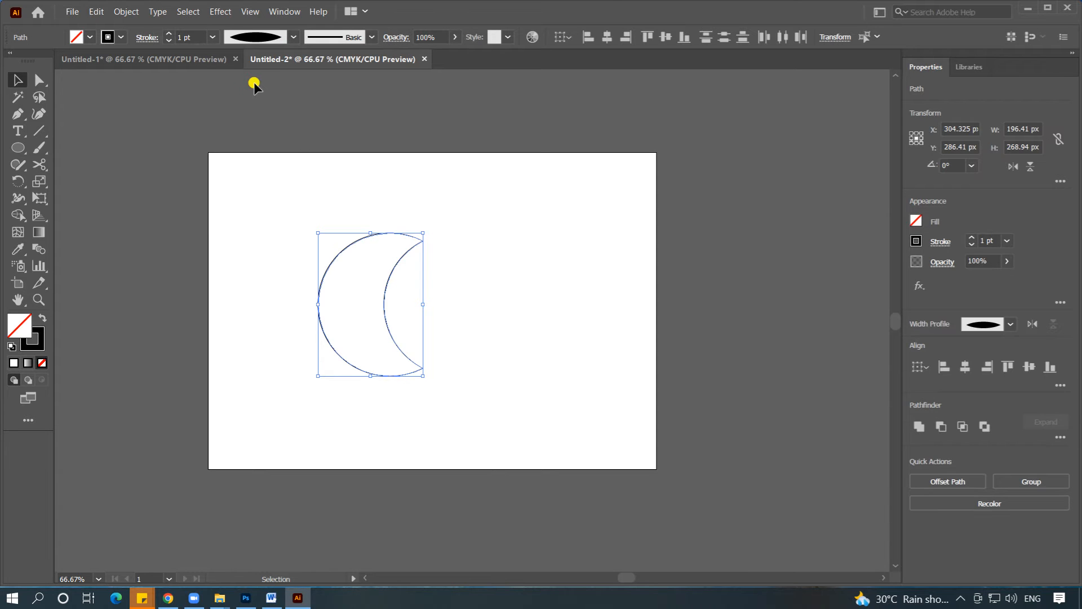
Make a blend between the crescent's outer and inner arcs.
left_click(452, 239)
left_click(417, 309, "ctrl")
left_click(413, 294, "ctrl")
left_click_drag(533, 305, 473, 270)
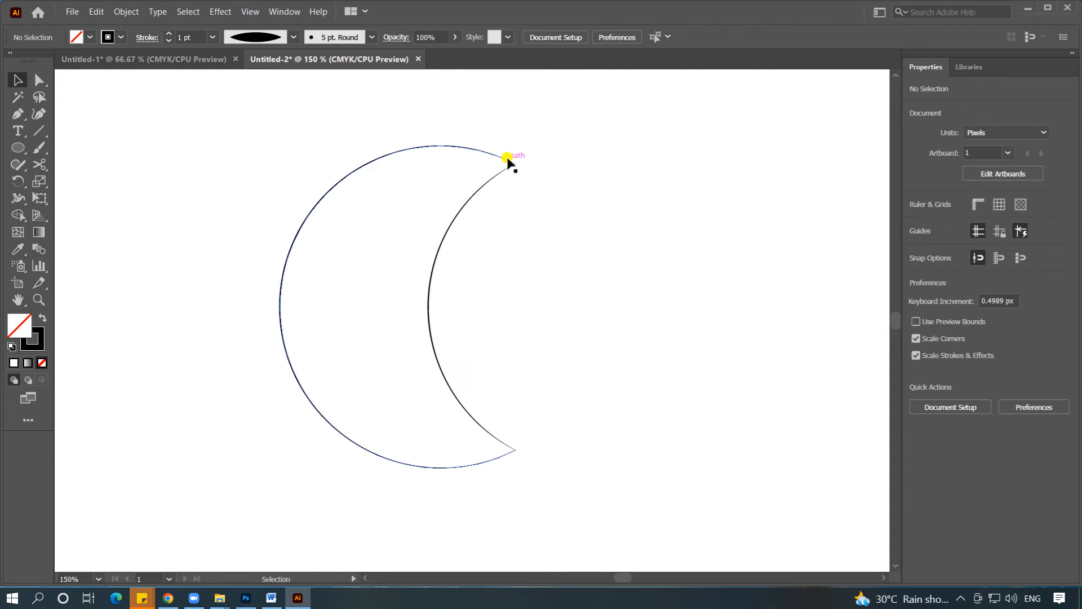
key("ctrl+1")
left_click_drag(339, 196, 495, 322)
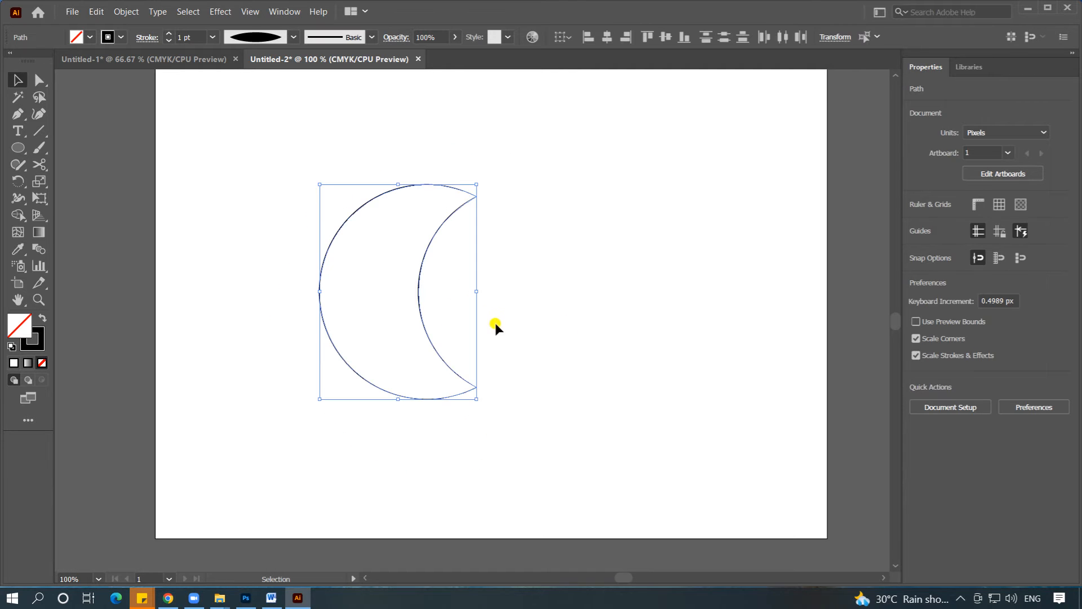
left_click(130, 11)
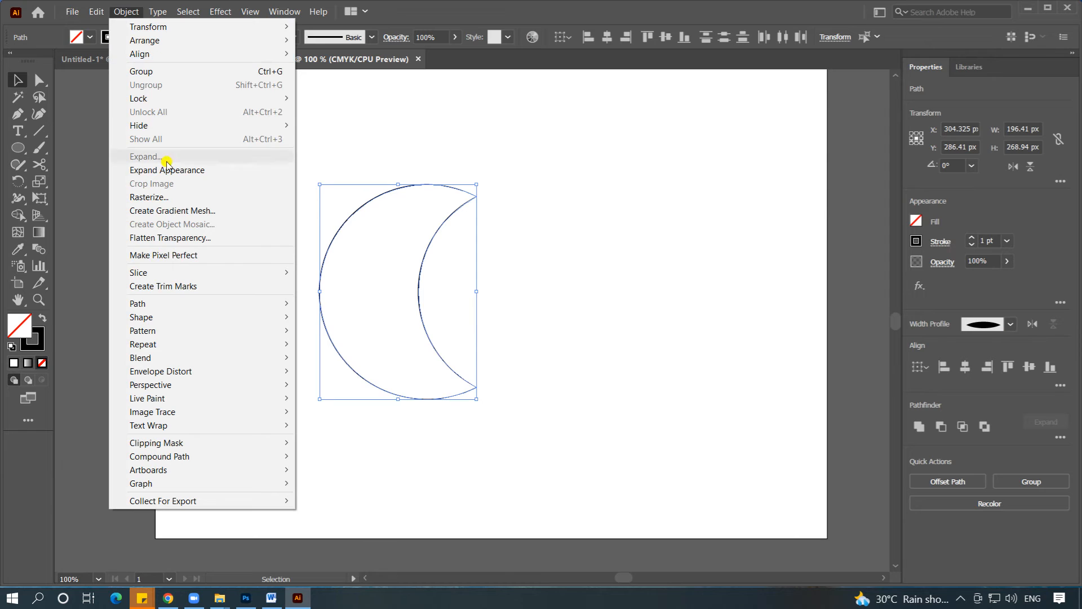
mouse_move(186, 361)
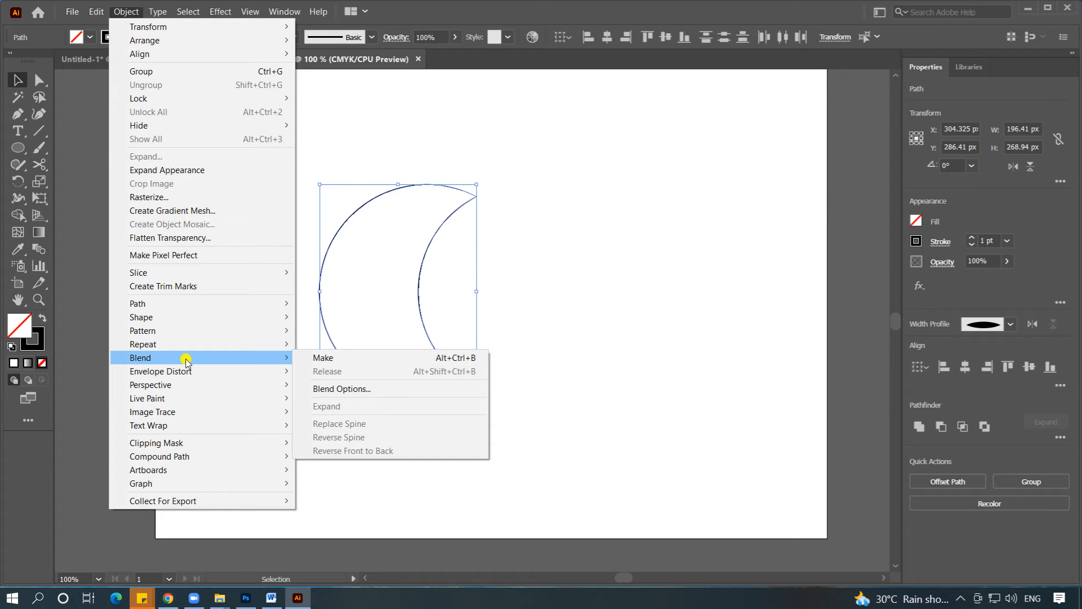
left_click(330, 357)
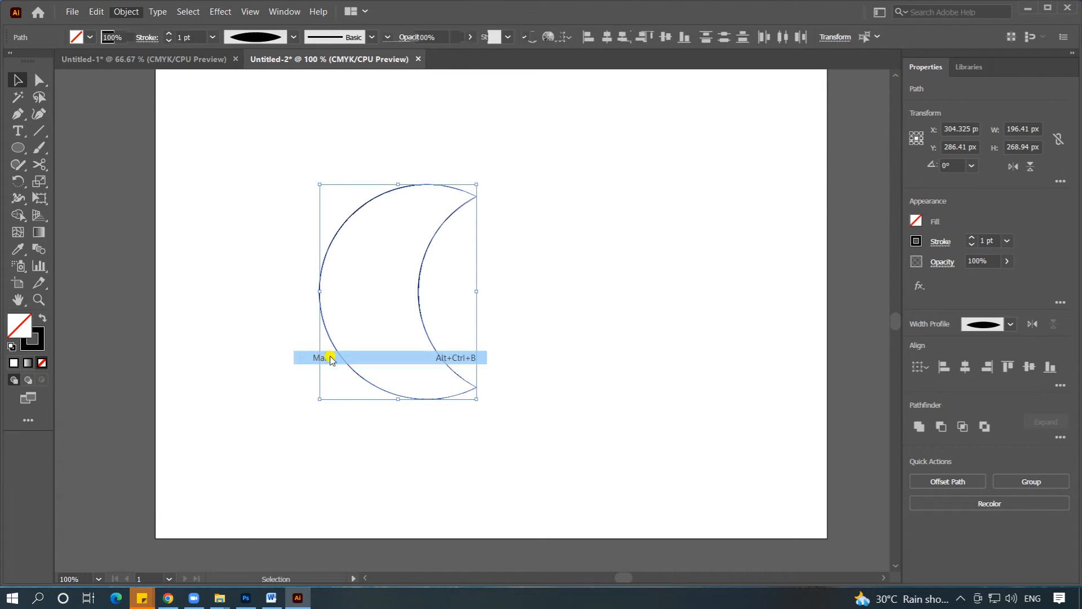
left_click(563, 269)
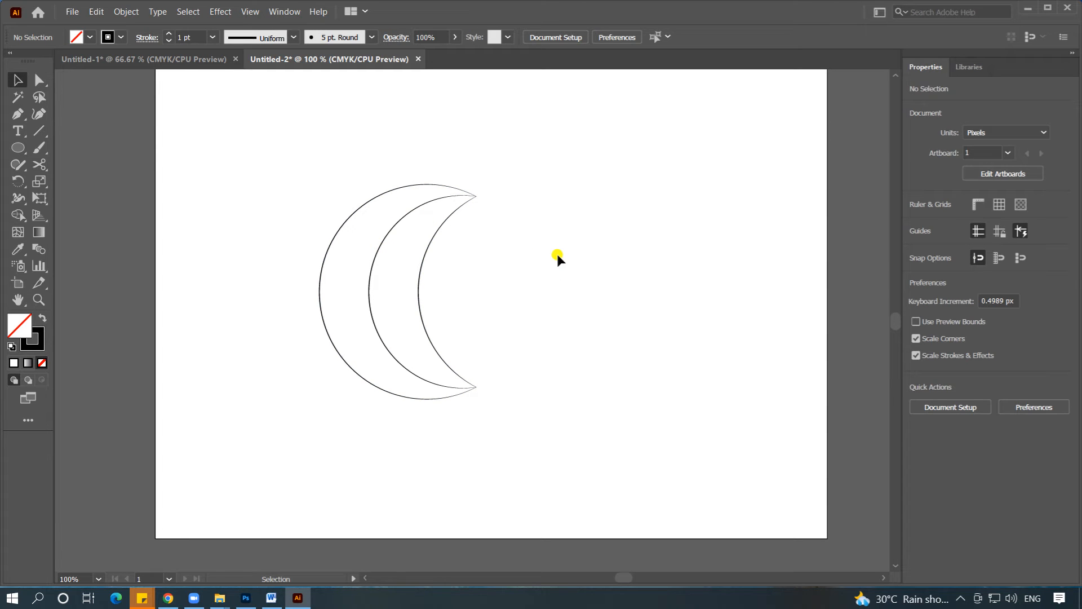
Set the crescent blend's spacing to Specified Steps with 10 steps.
left_click_drag(323, 167, 503, 346)
left_click(127, 13)
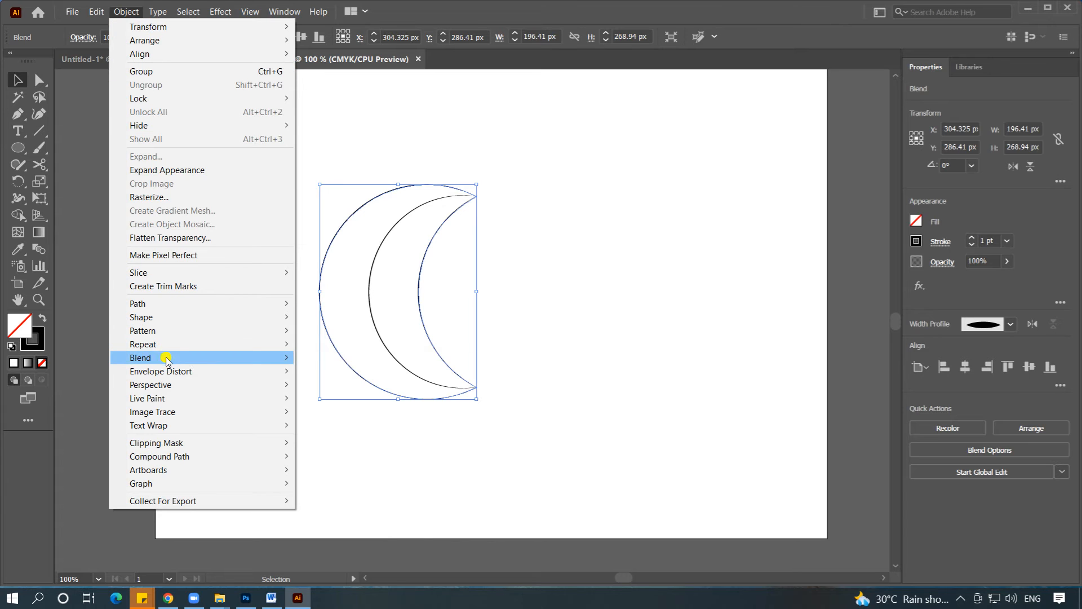
mouse_move(167, 359)
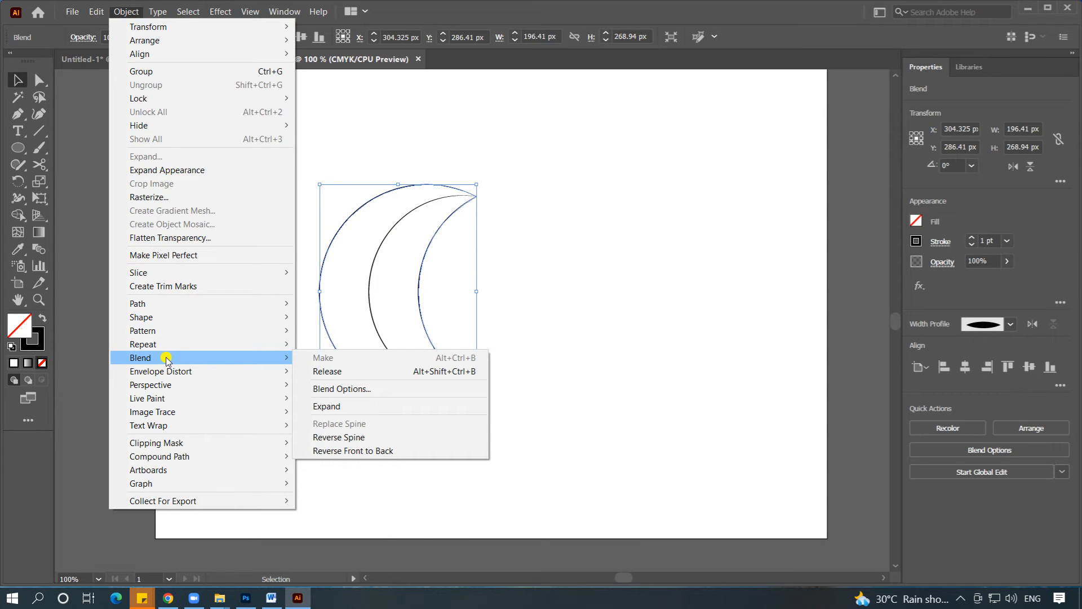
left_click(368, 390)
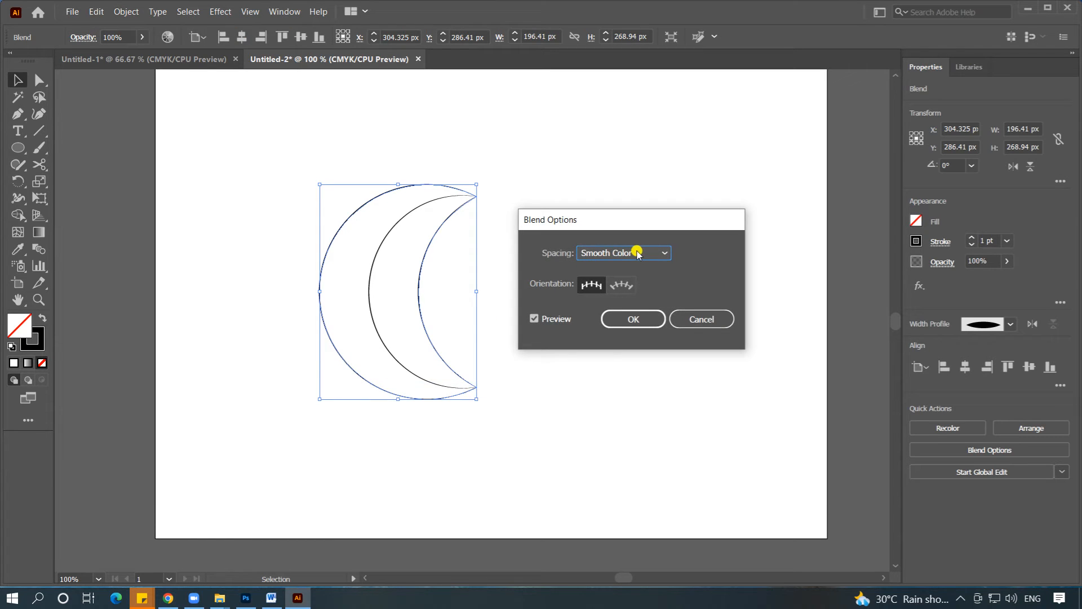
left_click(664, 253)
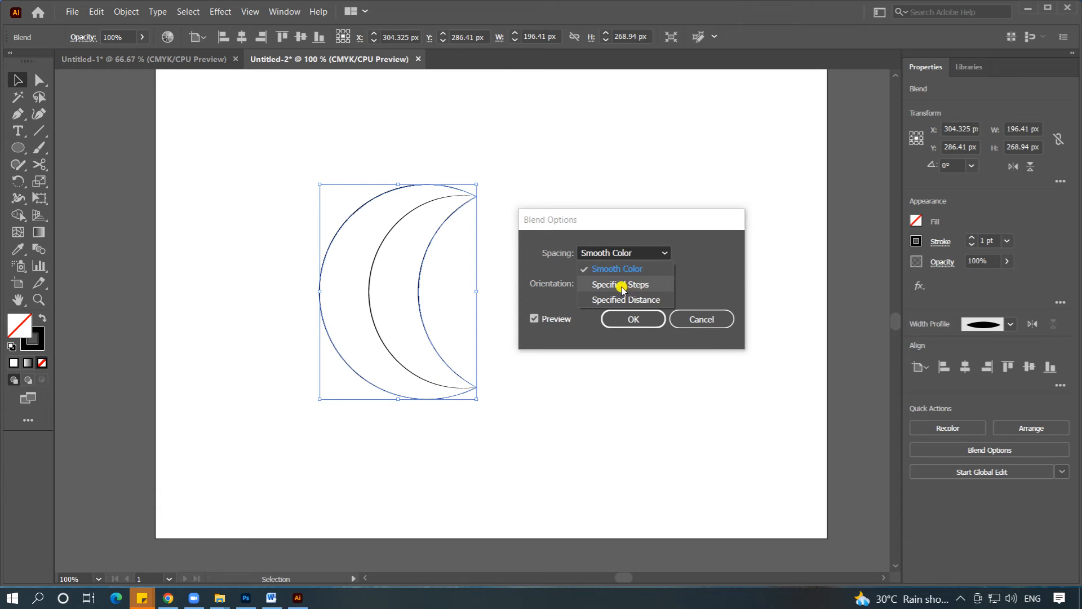
left_click(643, 284)
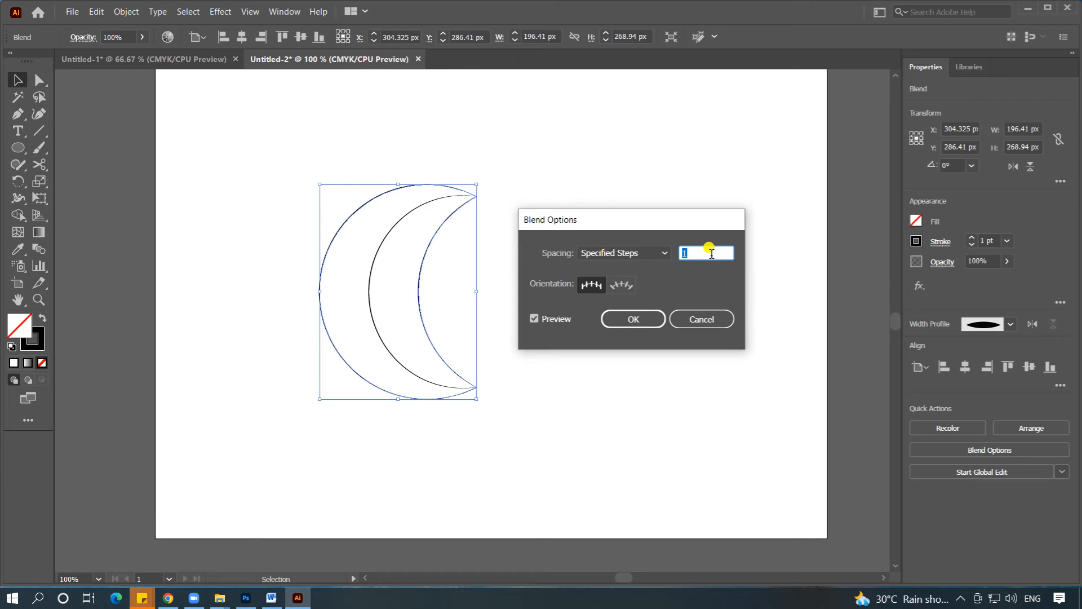
key("Up")
key("Up")
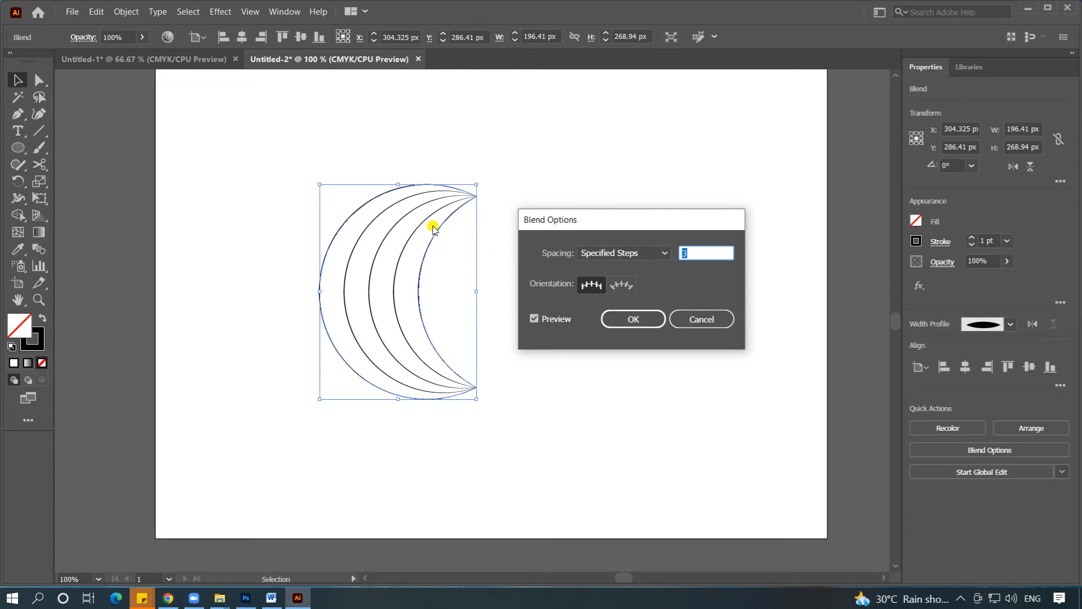
key("Up")
key("Up")
key("Up")
key("Up")
key("Up")
key("Up")
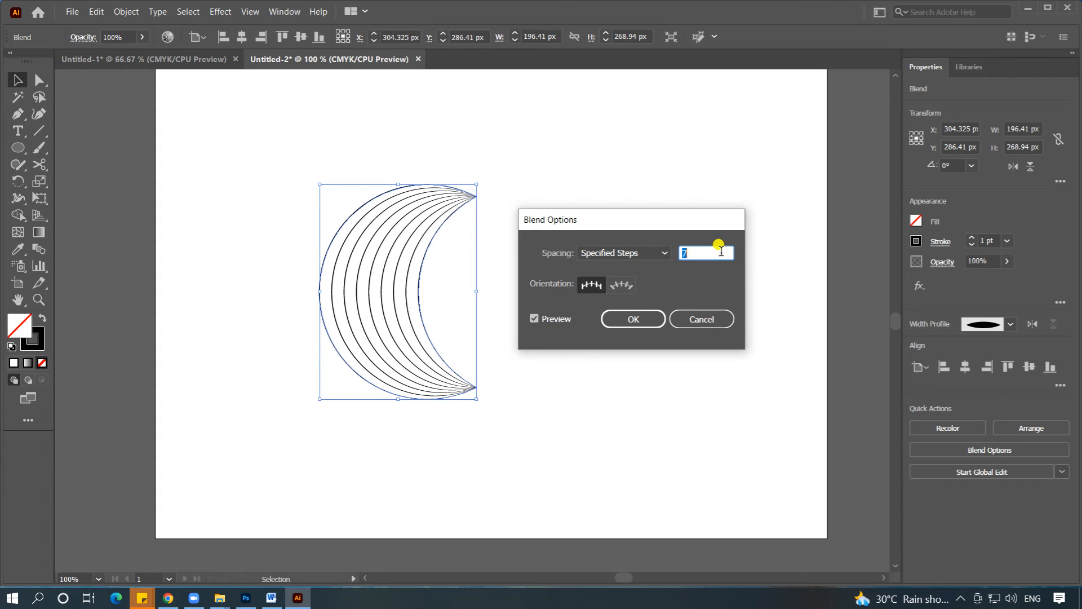
key("Up")
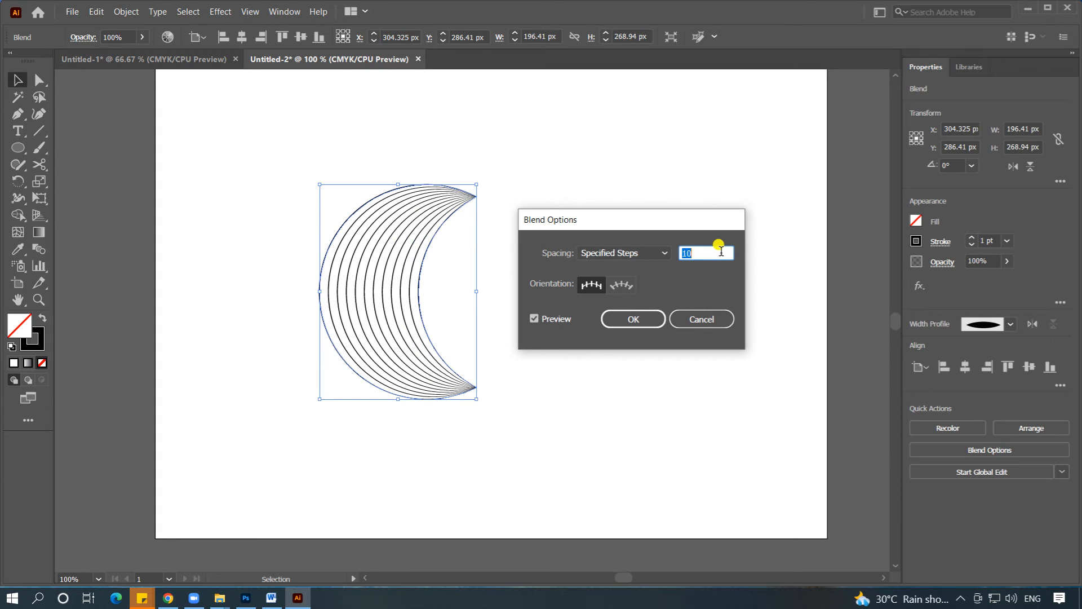
left_click(633, 318)
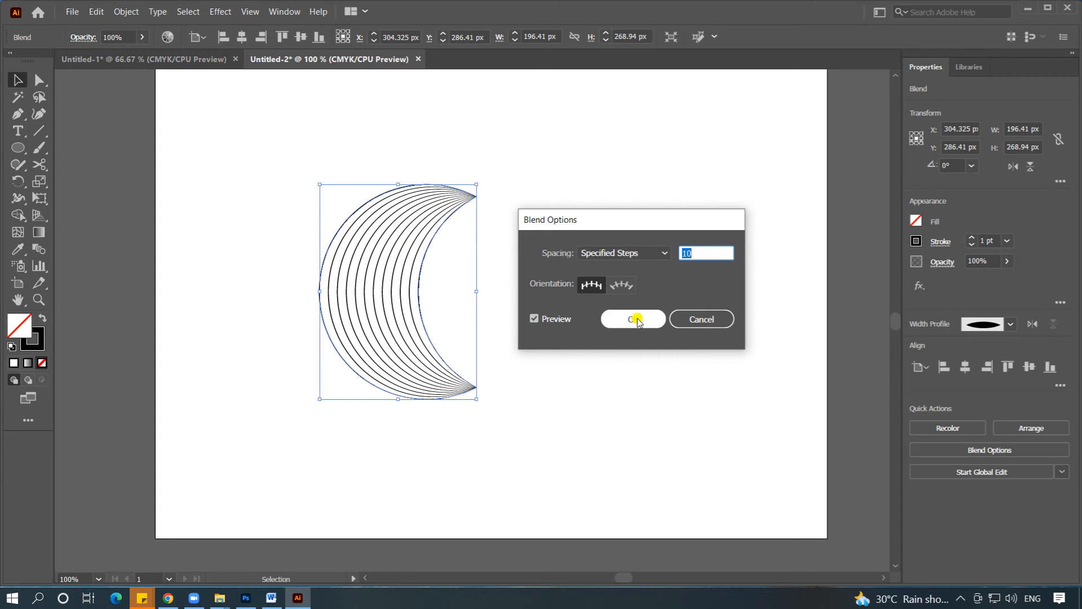
left_click(651, 182)
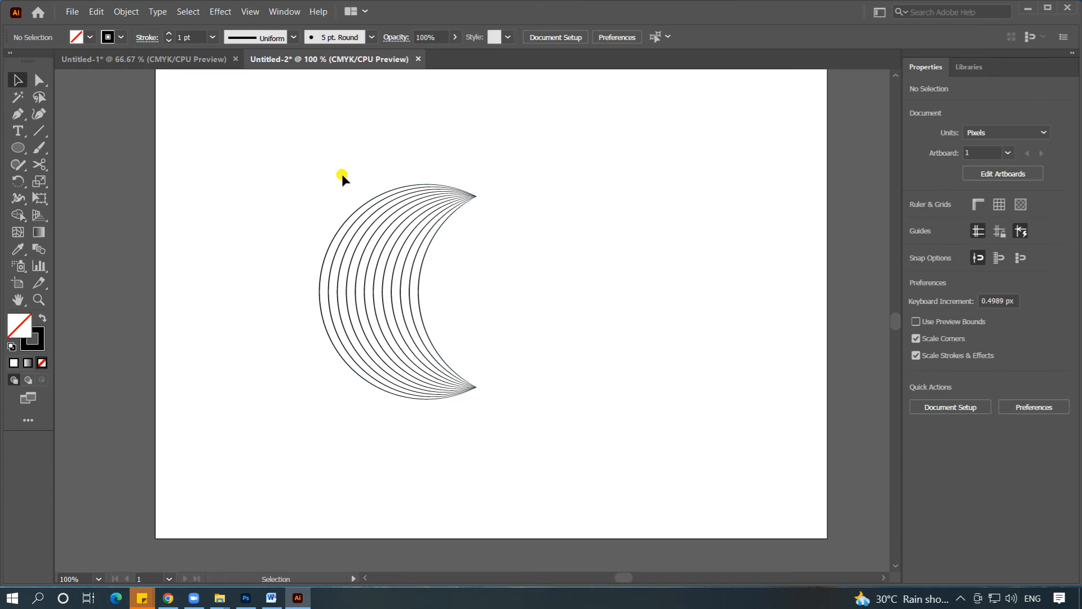
Duplicate the blended crescent about 145 px to the right and select the copy.
left_click_drag(292, 156, 476, 367)
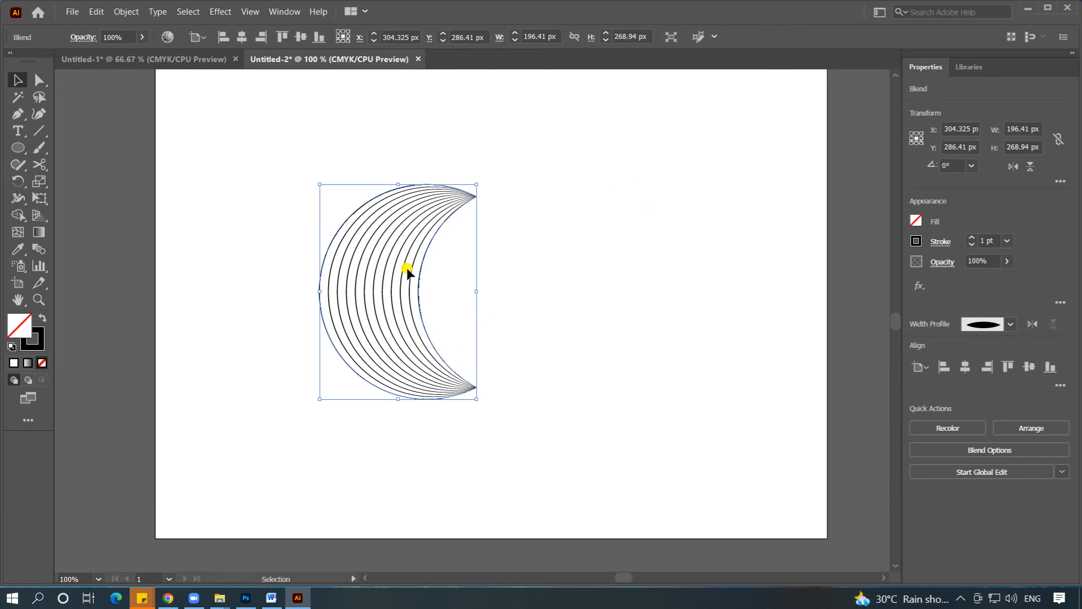
left_click_drag(412, 270, 529, 273)
left_click(681, 256)
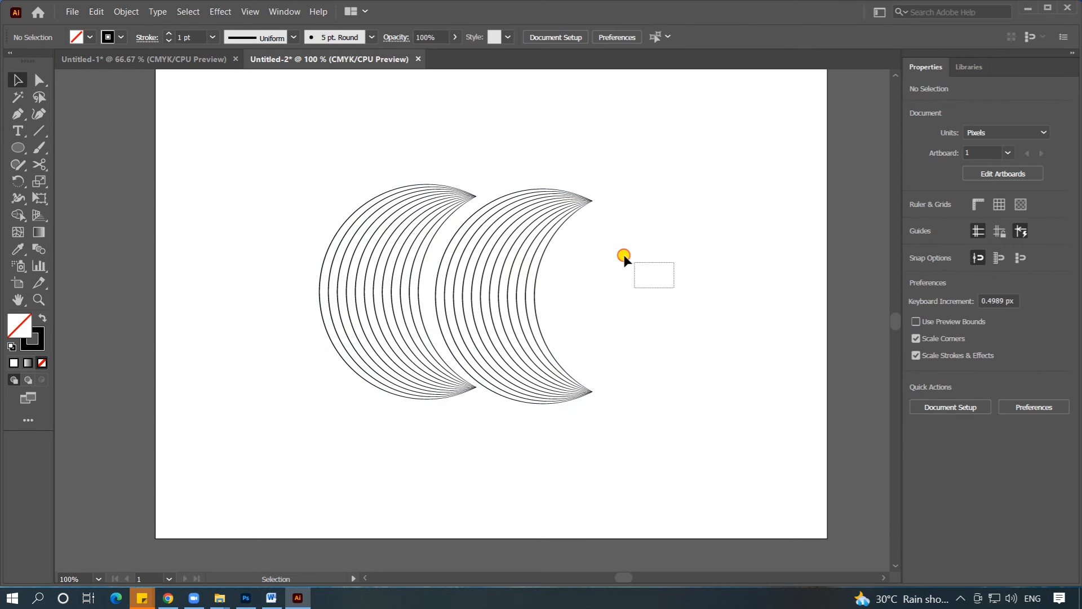
left_click(593, 197)
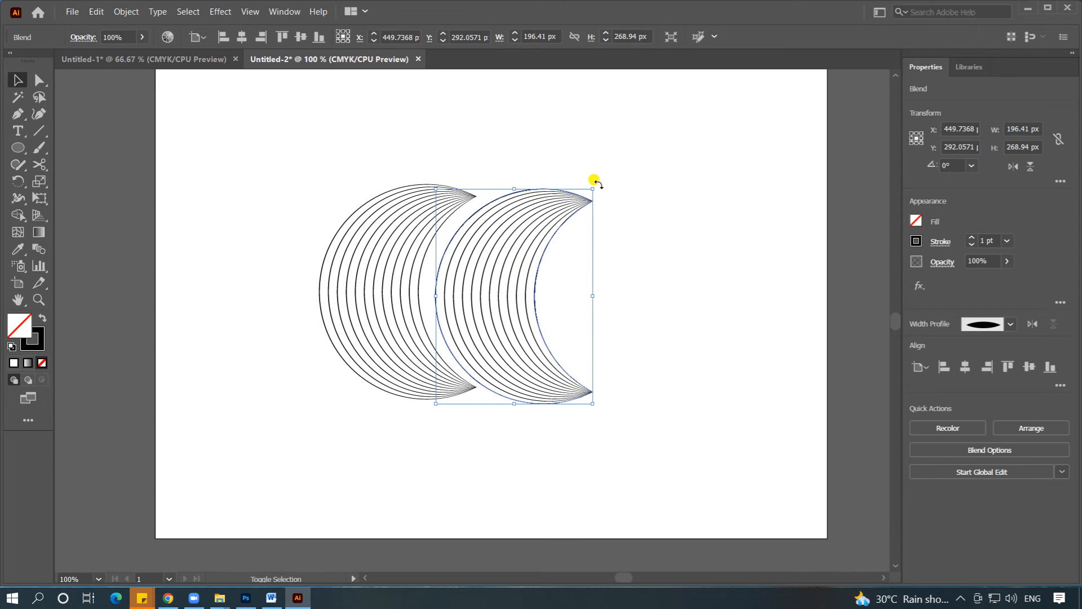
Rotate the copied crescent 90° clockwise and move it up so it aligns with the first crescent's top and overlaps its inner edge.
left_click_drag(597, 181, 622, 333)
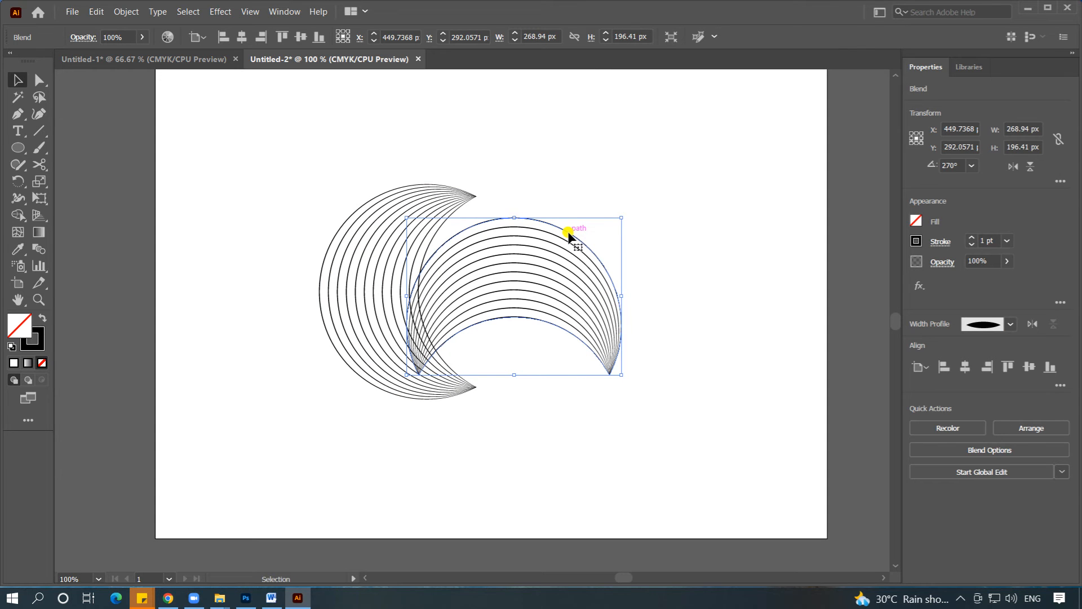
left_click_drag(568, 233, 580, 198)
left_click(723, 232)
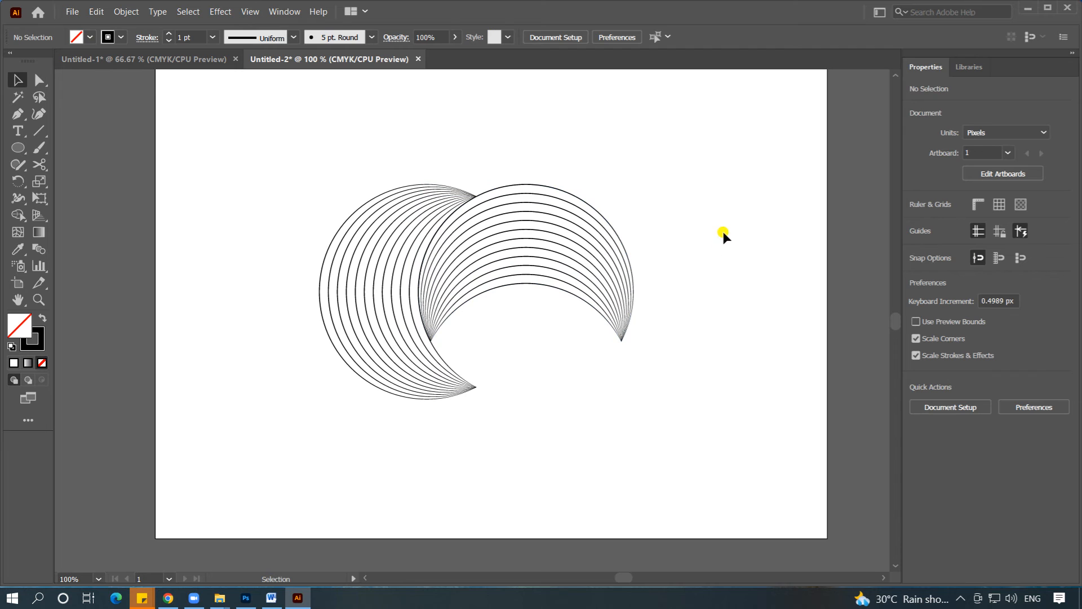
Select both blended crescents and move the pair up near the top edge of the artboard.
left_click_drag(350, 205, 645, 462)
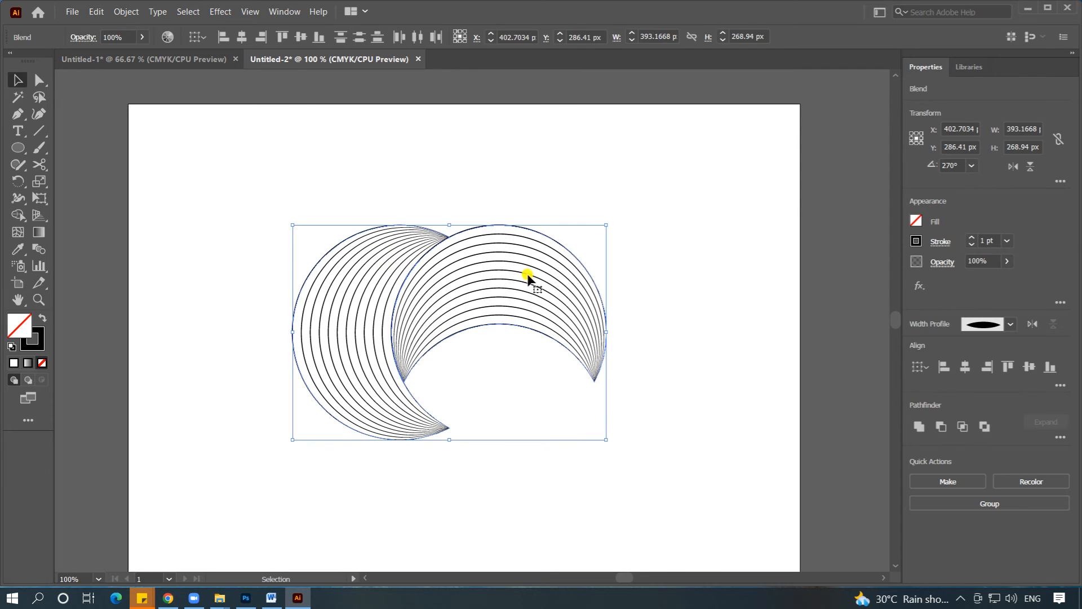
left_click_drag(502, 251, 509, 177)
scroll(509, 176, "down", 1)
Duplicate the crescent pair below the original and rotate the copy 180°.
left_click_drag(533, 127, 565, 310)
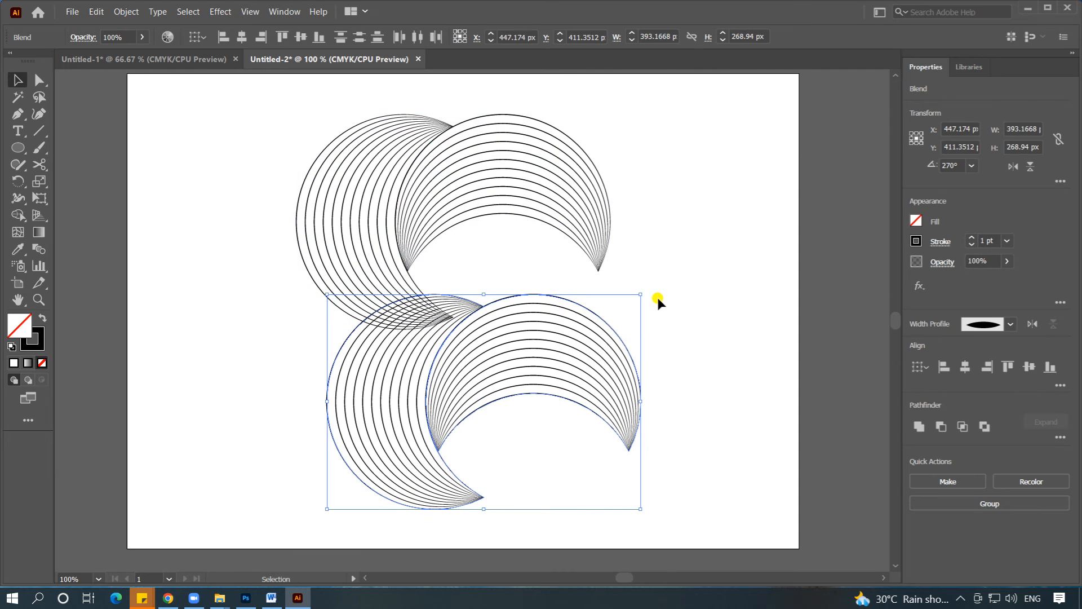
left_click_drag(645, 290, 428, 456)
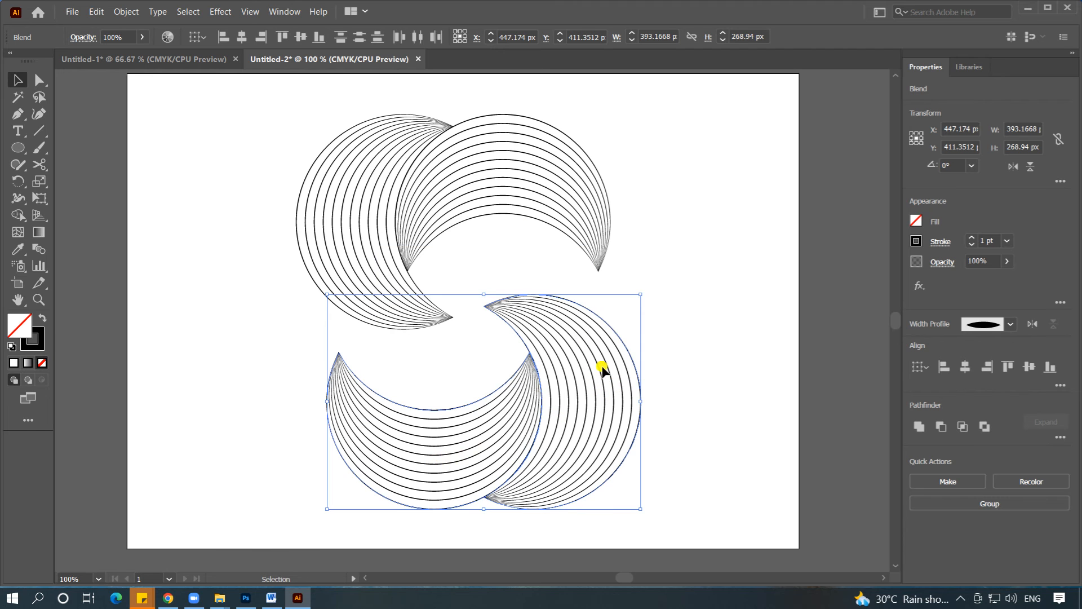
Move the rotated pair up against the original pair and nudge it vertically so the four crescents interlock around a central opening.
left_click_drag(606, 364, 573, 286)
key("Down")
key("Down")
key("Down")
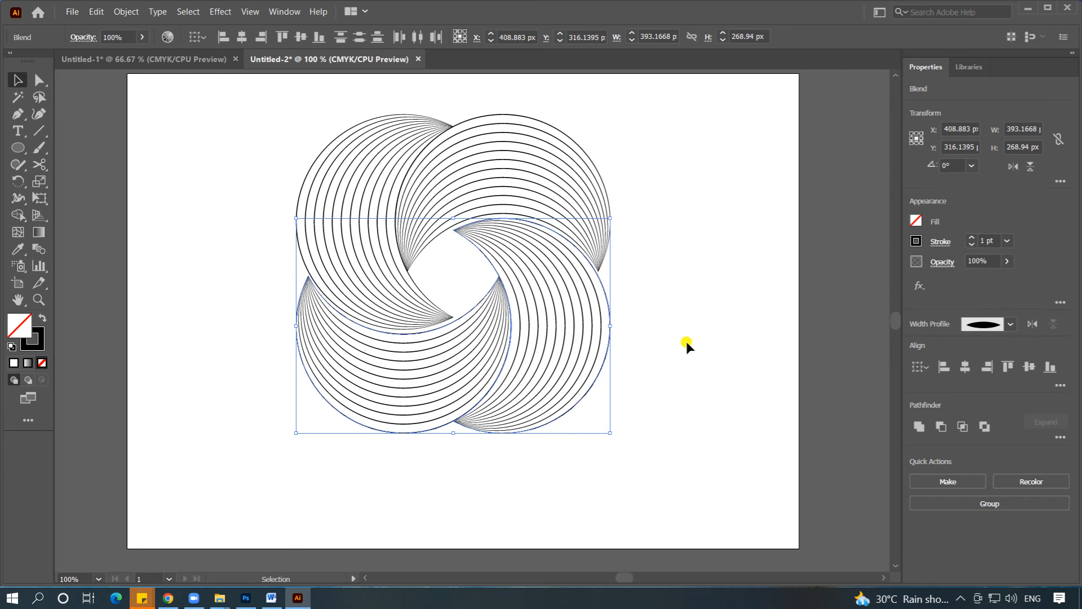
key("Up")
key("Up")
key("Up")
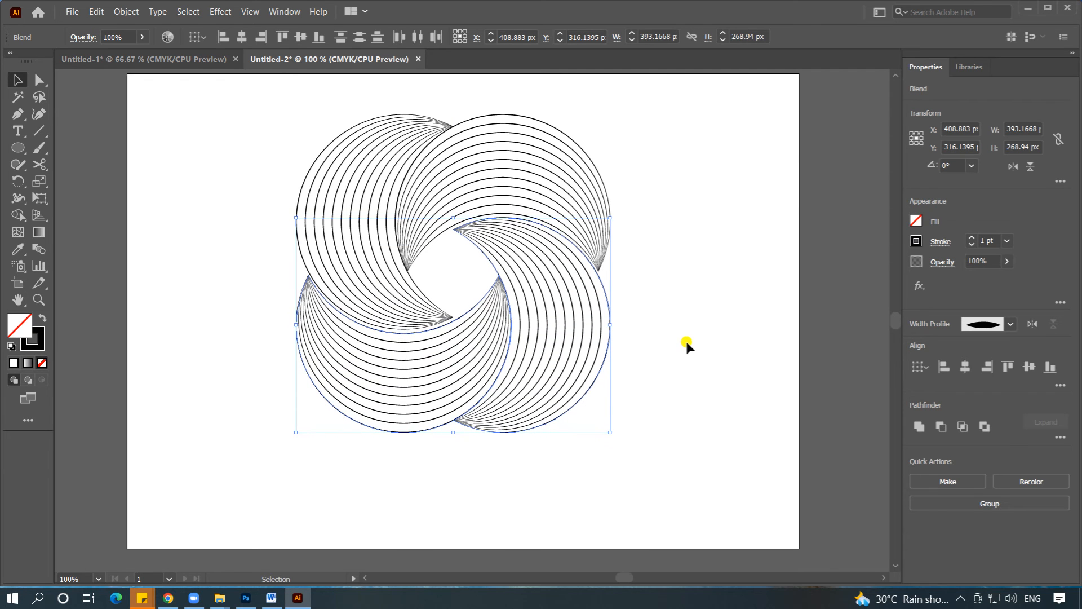
key("Up")
key("Up")
key("Up")
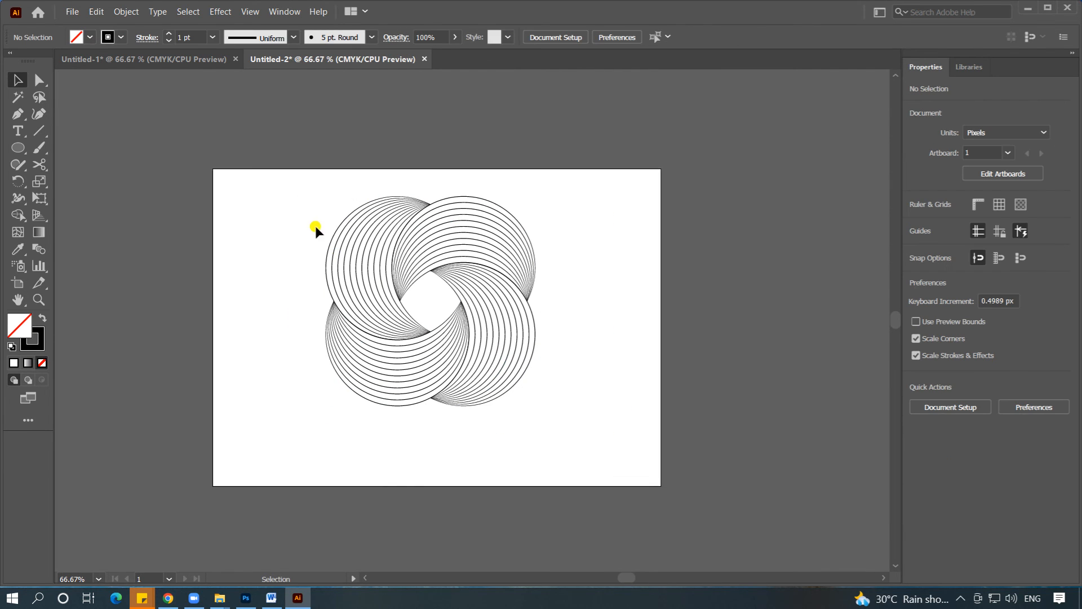
left_click_drag(299, 182, 578, 409)
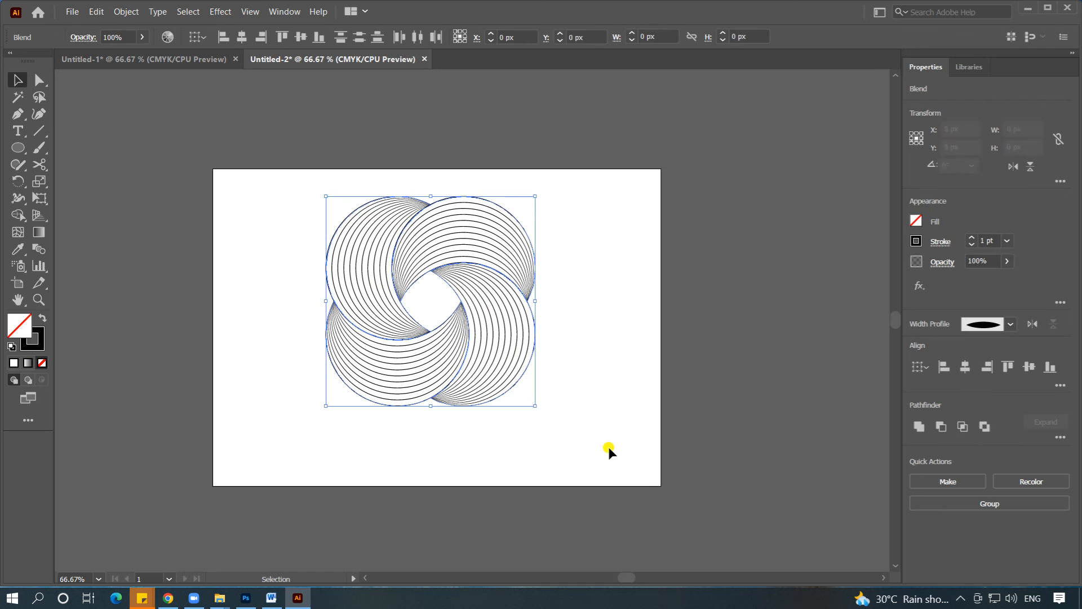
left_click(620, 379)
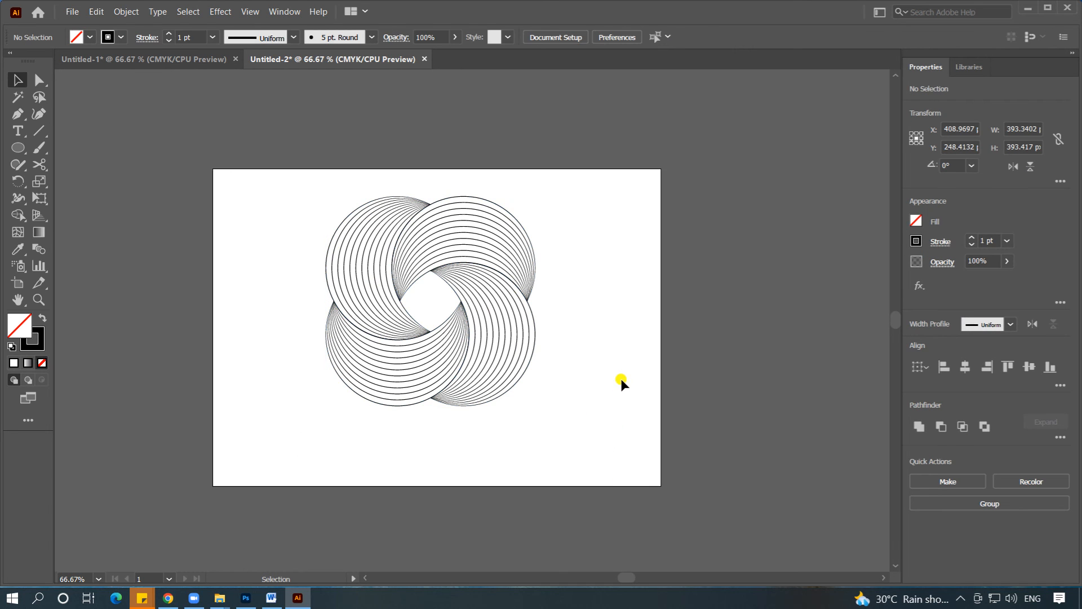